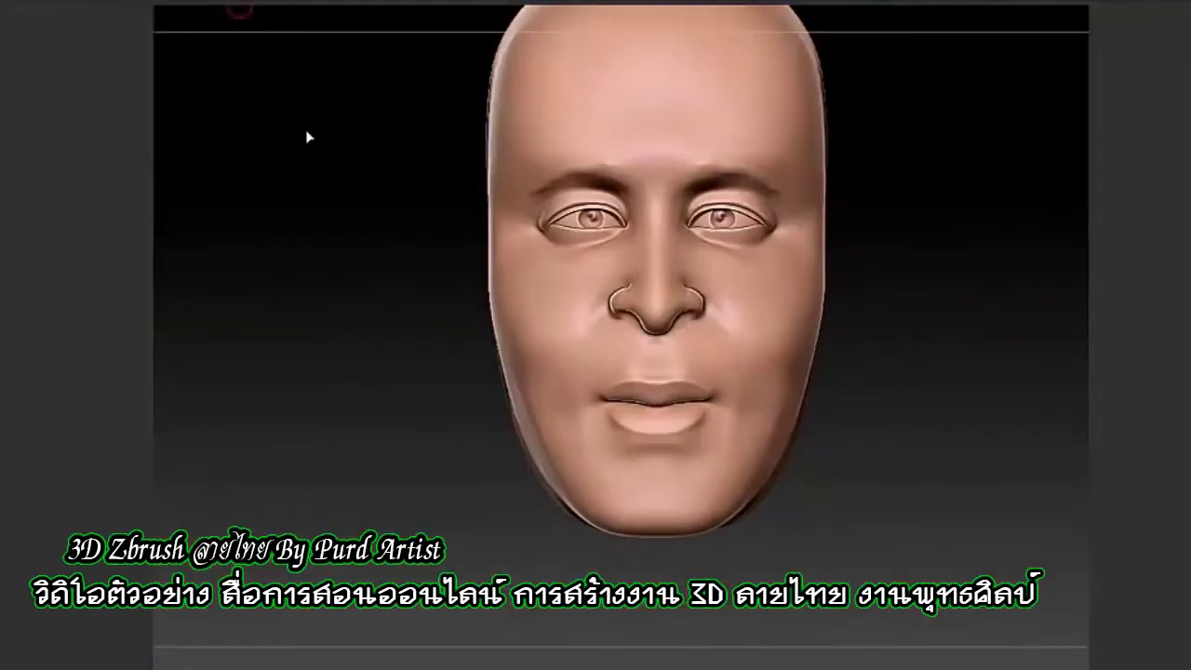
# Turn the head to a three-quarter view to work on the eyes, brows and ear
pyautogui.moveTo(307, 137); pyautogui.dragTo(403, 355)
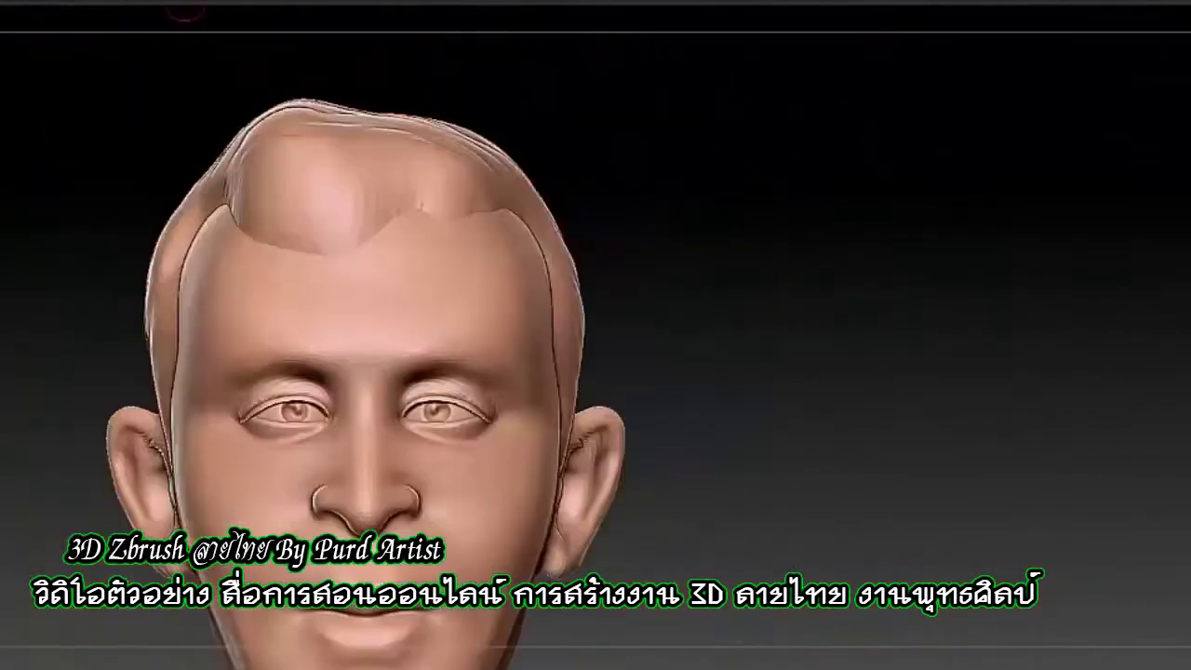
# Orbit the head to see the hair mass from above
pyautogui.moveTo(156, 114); pyautogui.dragTo(158, 247)
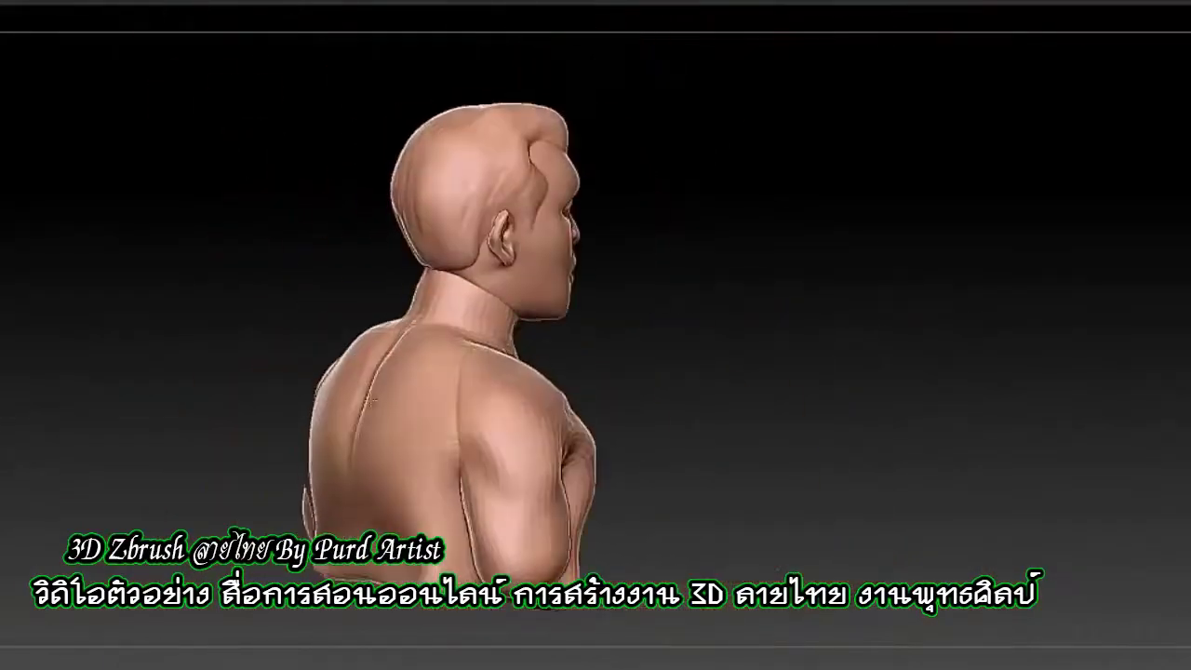
# Rotate the bust to a three-quarter front view of the chest and shoulders
pyautogui.moveTo(370, 400); pyautogui.dragTo(312, 437)
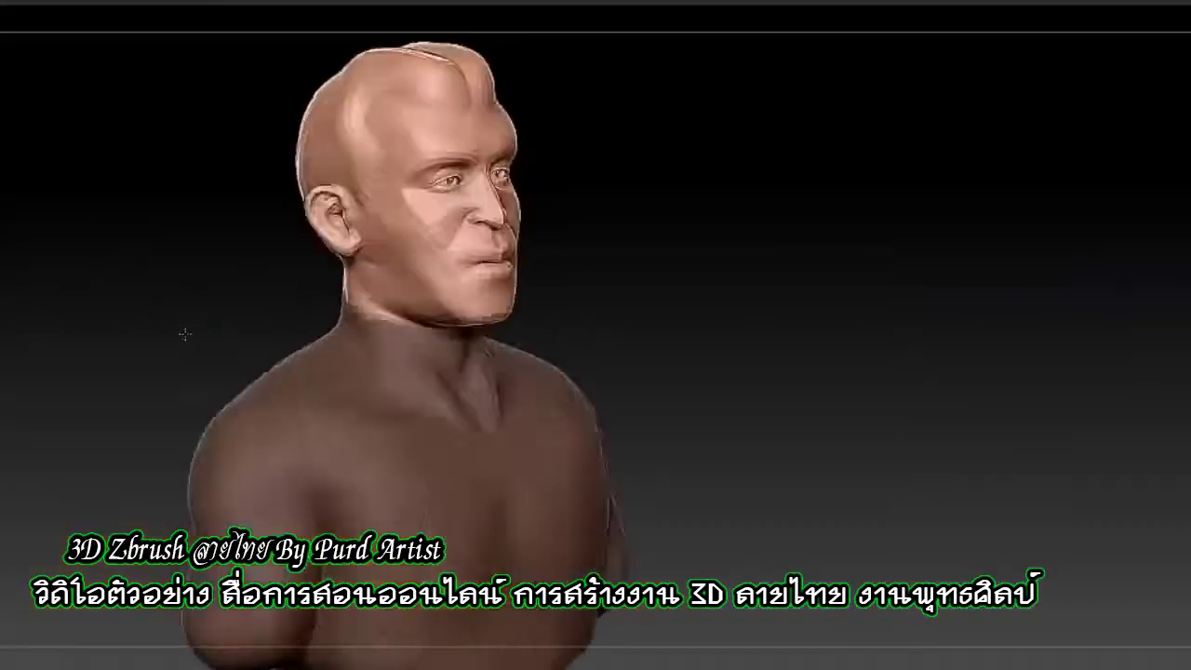
# Turn the bust to a near-front view of the neck for the collar
pyautogui.moveTo(104, 385); pyautogui.dragTo(131, 351)
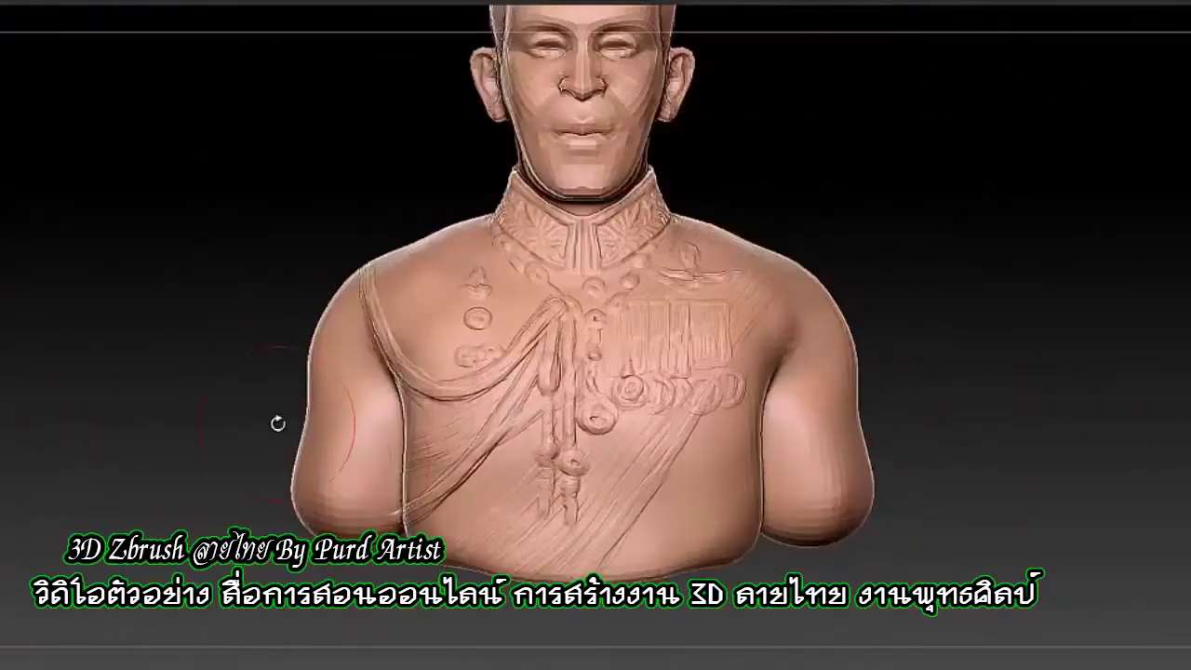
# Spin the bust to check its back, then tilt and shift it to inspect the chest uniform details
pyautogui.moveTo(277, 423); pyautogui.dragTo(308, 305)
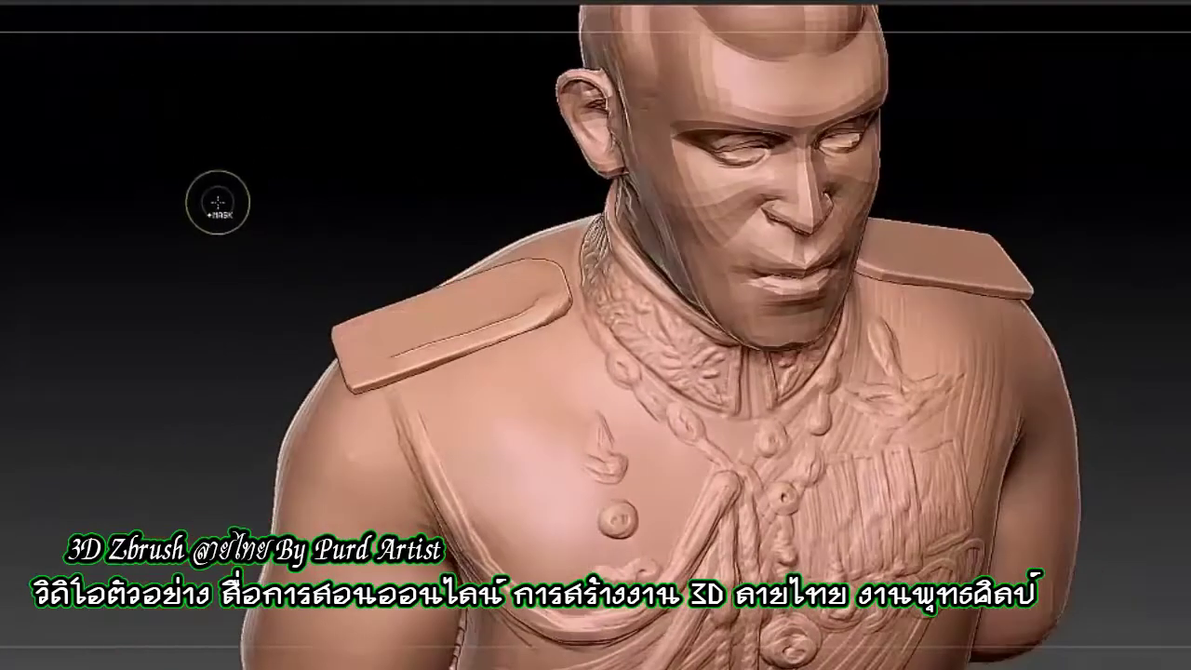
pyautogui.moveTo(170, 181); pyautogui.dragTo(1112, 14)
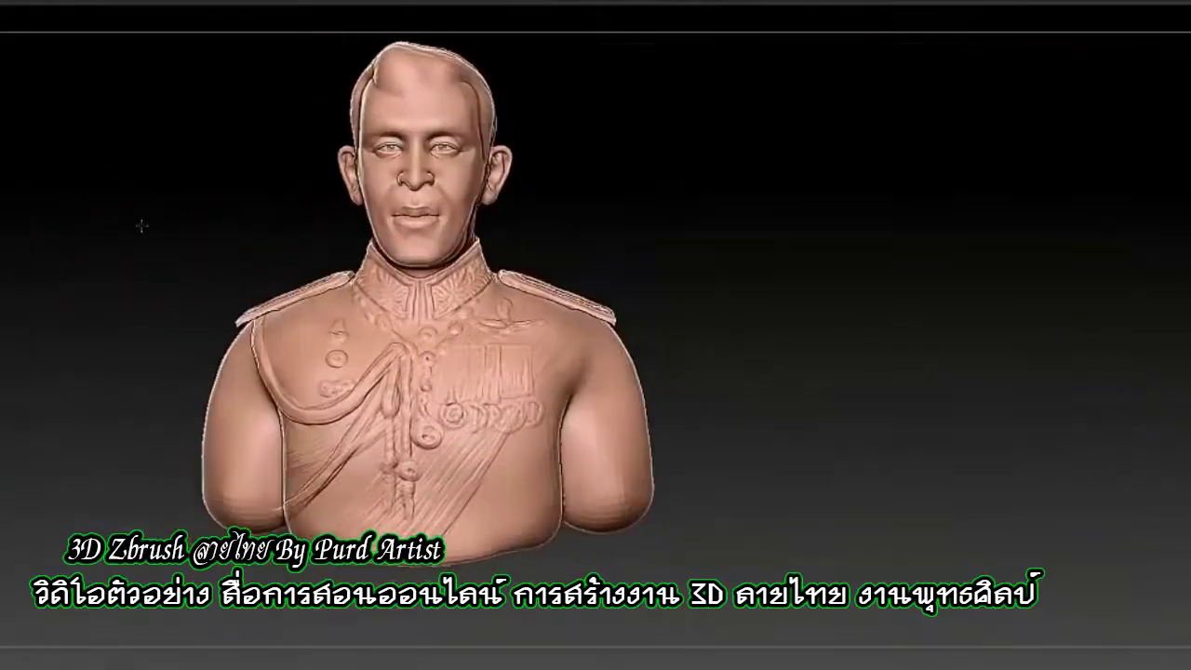
pyautogui.moveTo(207, 234); pyautogui.dragTo(60, 277)
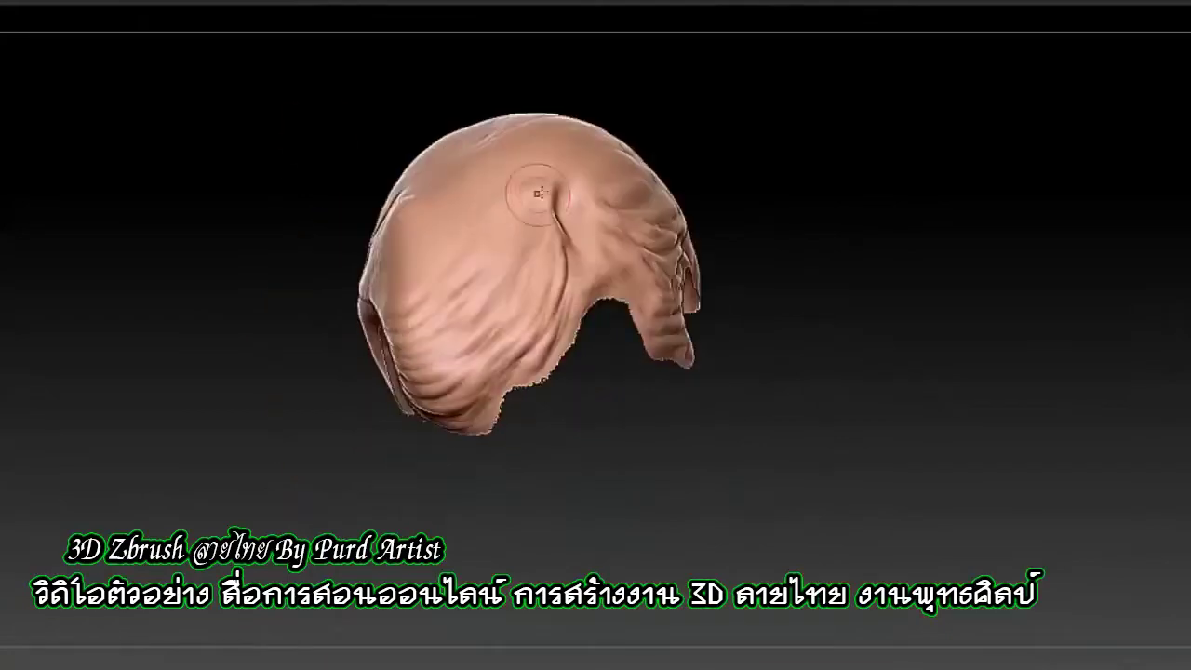
# Rotate the hair cap to inspect its strand grooves from above and the side
pyautogui.moveTo(348, 215)
pyautogui.mouseDown()
pyautogui.moveTo(75, 272)
pyautogui.moveTo(340, 109)
pyautogui.moveTo(378, 160)
pyautogui.mouseUp()
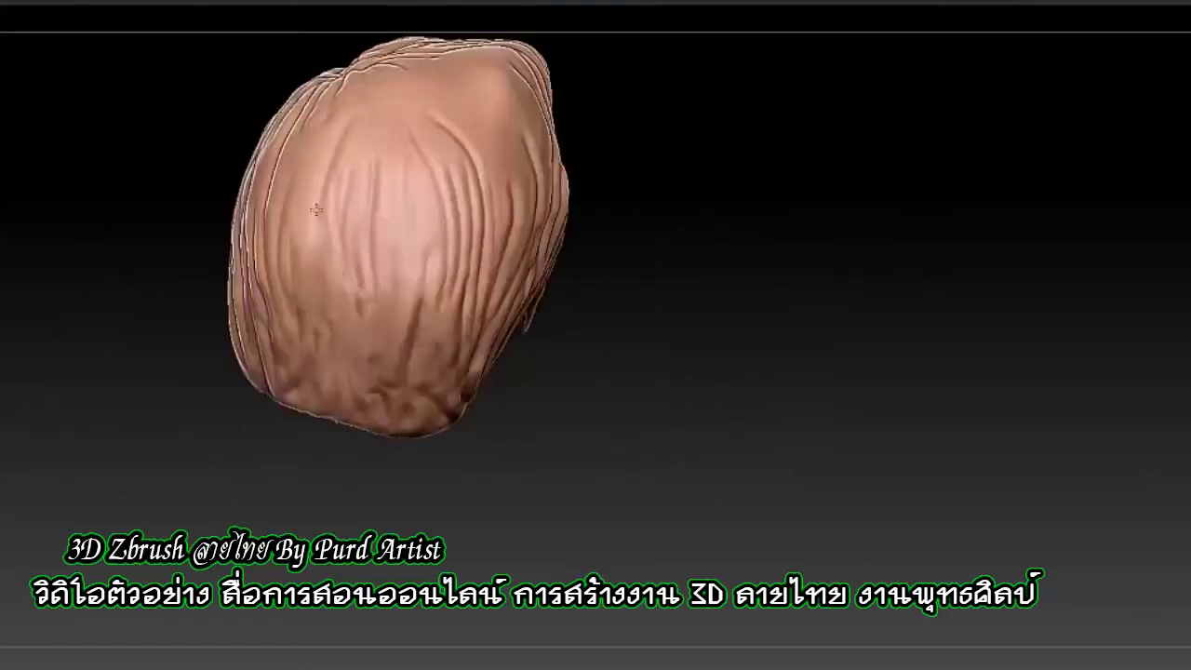
pyautogui.moveTo(491, 345)
pyautogui.mouseDown()
pyautogui.moveTo(248, 186)
pyautogui.moveTo(243, 316)
pyautogui.moveTo(403, 332)
pyautogui.moveTo(388, 345)
pyautogui.moveTo(513, 283)
pyautogui.moveTo(87, 167)
pyautogui.moveTo(864, 229)
pyautogui.moveTo(4, 224)
pyautogui.mouseUp()
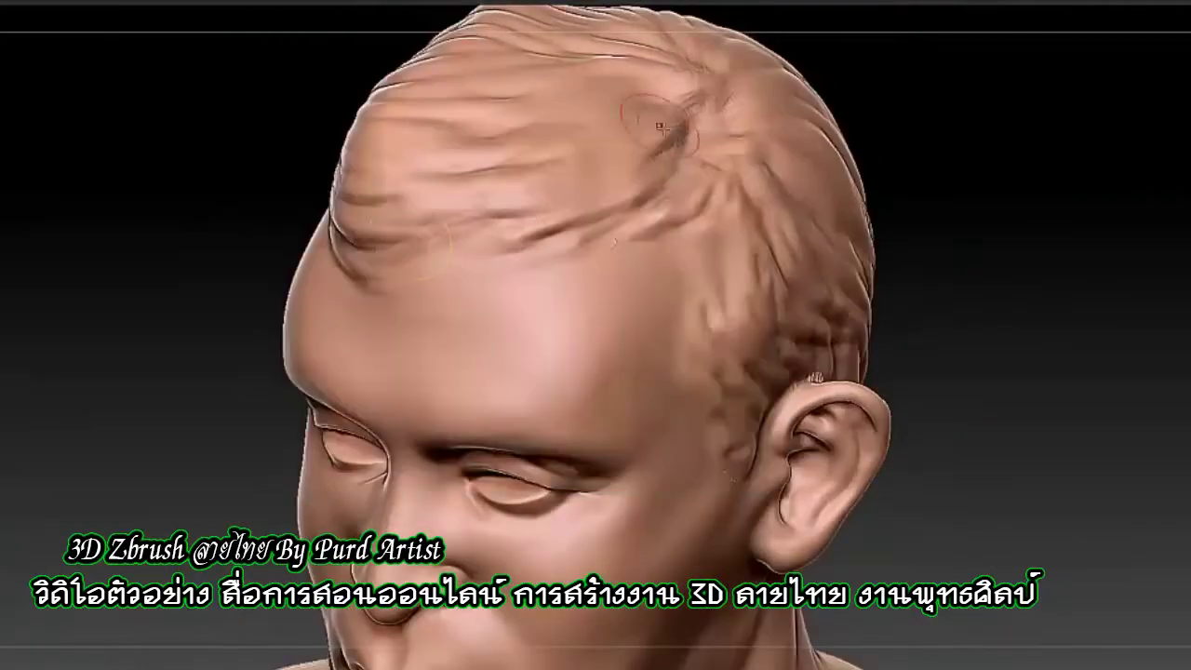
# Turn the head to a profile view, then tilt it to show more forehead hair
pyautogui.moveTo(703, 279)
pyautogui.mouseDown()
pyautogui.moveTo(979, 266)
pyautogui.moveTo(815, 426)
pyautogui.moveTo(47, 167)
pyautogui.mouseUp()
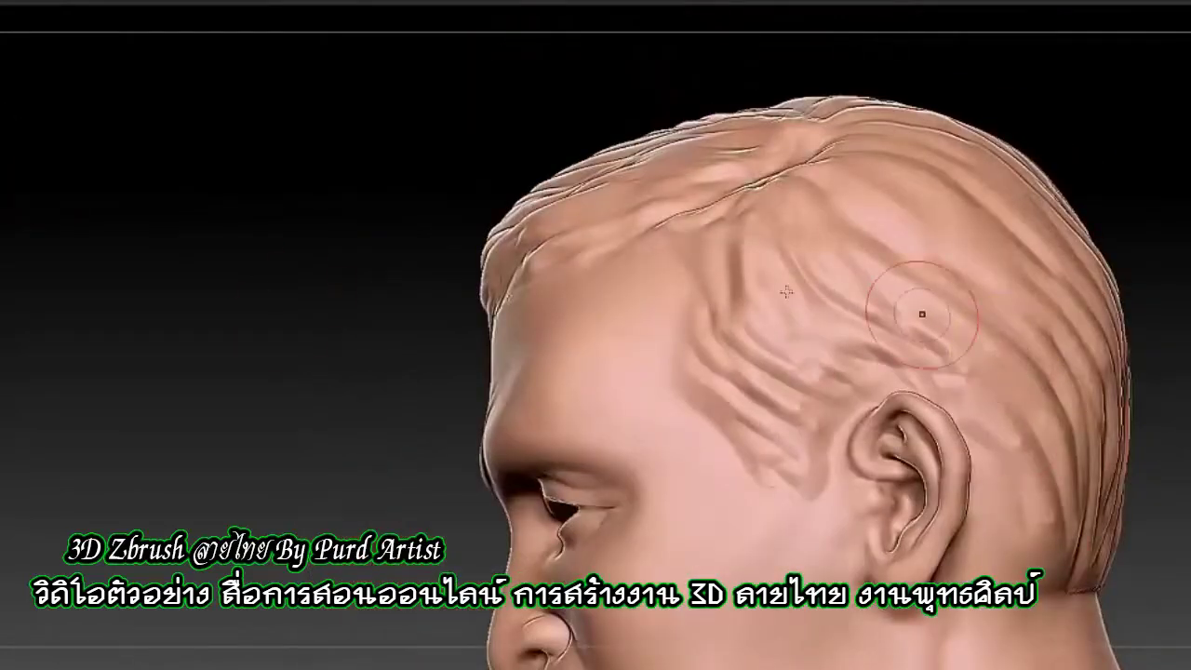
pyautogui.moveTo(923, 314); pyautogui.dragTo(571, 388)
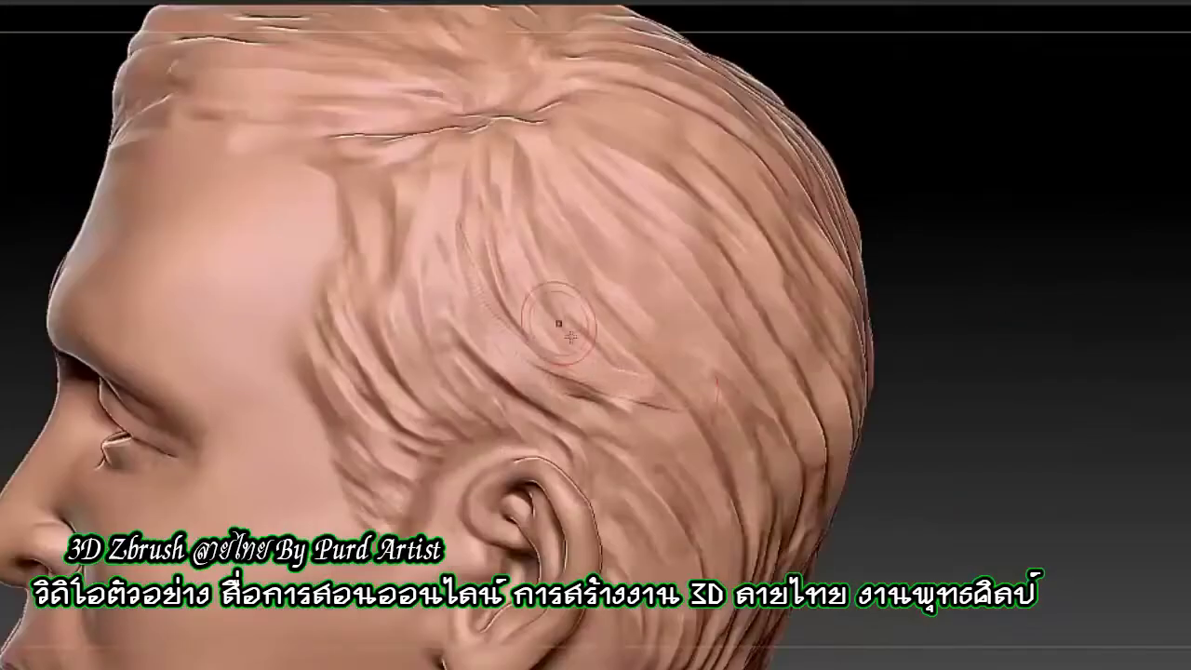
# Carve a strand groove into the side hair above the temple
pyautogui.moveTo(464, 216); pyautogui.dragTo(507, 301)
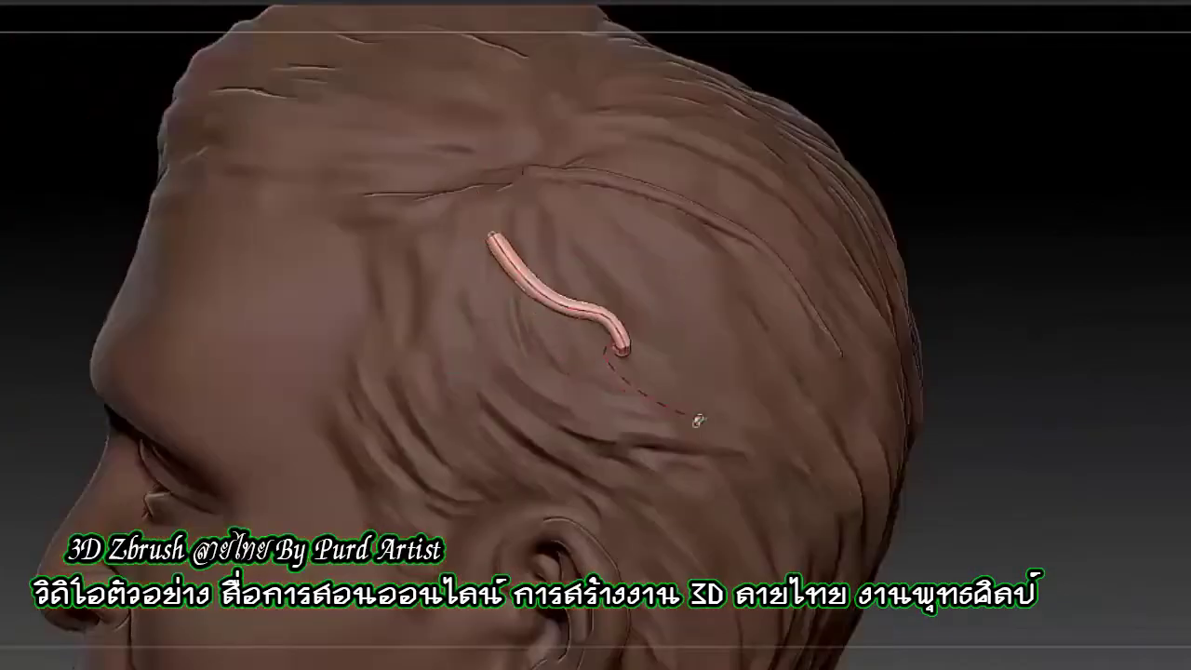
# Lay and reshape a curved strand tube over the hair toward the front hairline
pyautogui.moveTo(698, 418); pyautogui.dragTo(625, 382)
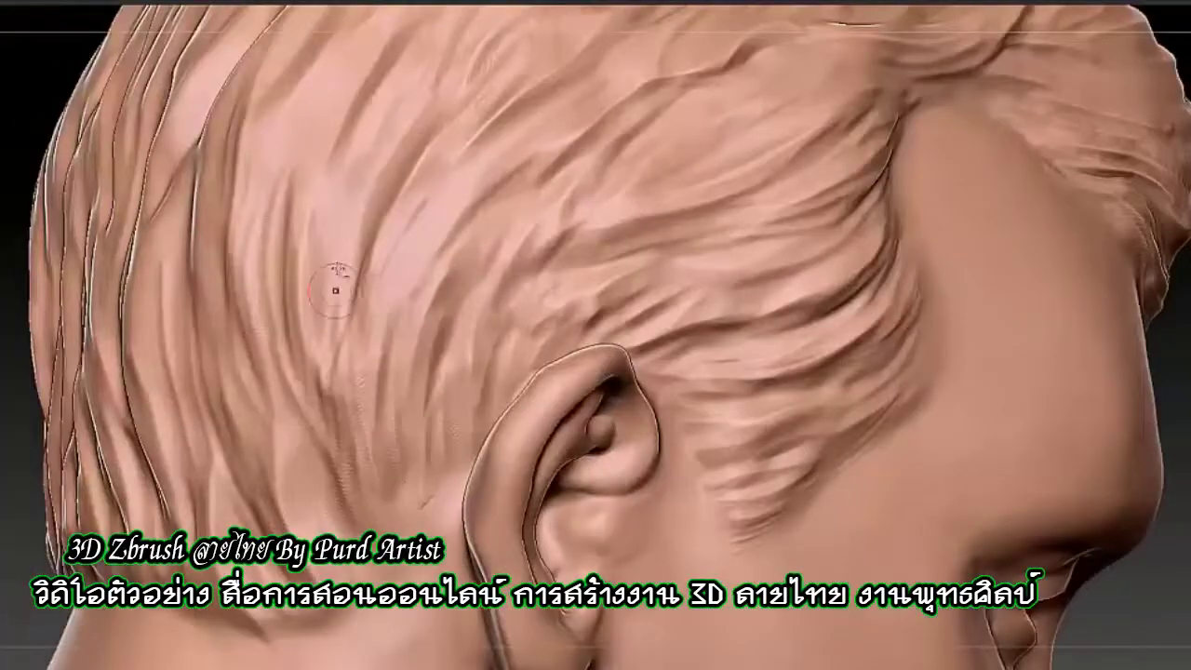
# Add fine Dam Standard strand marks to the side hair above the ear
pyautogui.moveTo(337, 290); pyautogui.dragTo(206, 204)
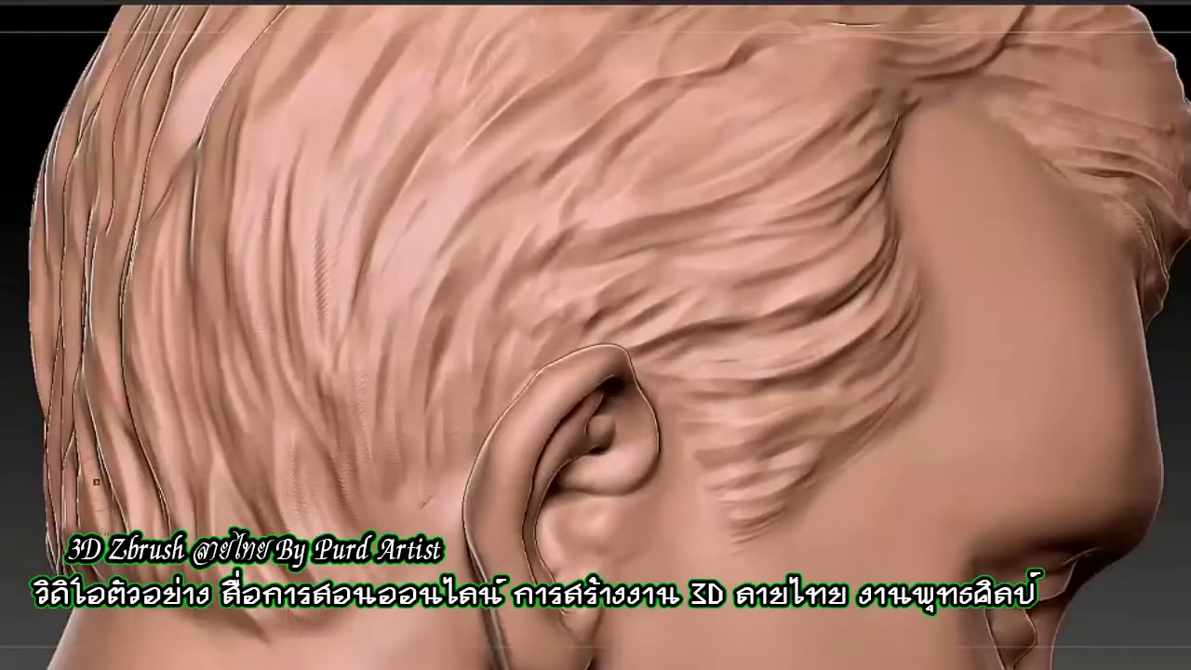